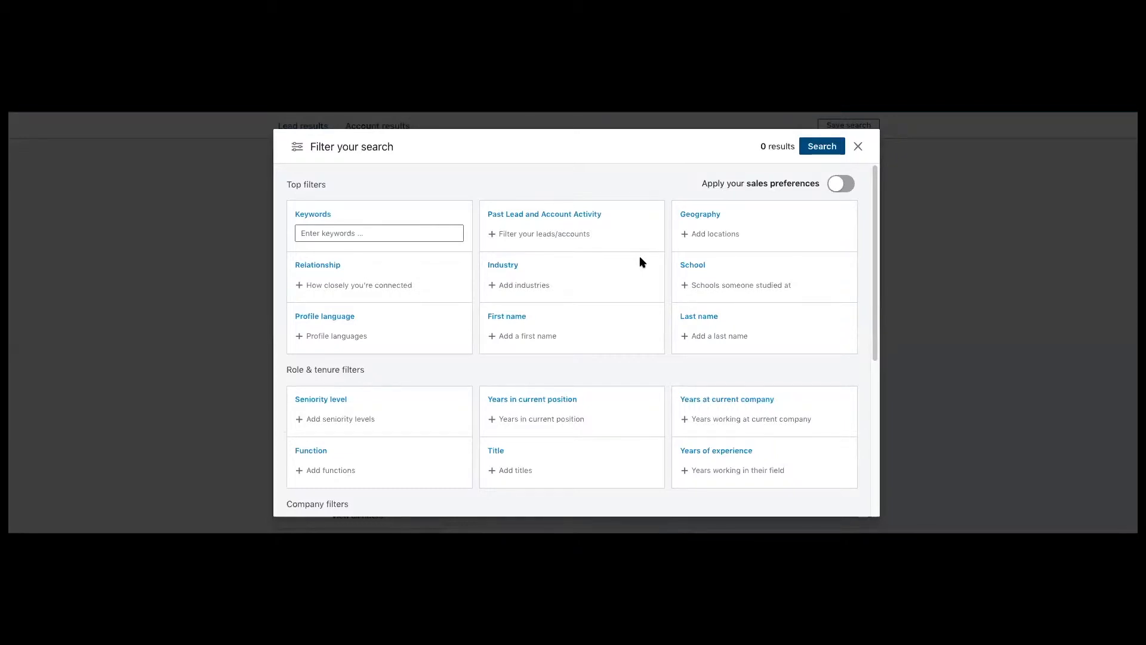
Filter the lead search to the Computer Software industry and the Greater Denver Area region
{"action": "left_click", "coordinate": [519, 287]}
{"action": "type", "text": "soft"}
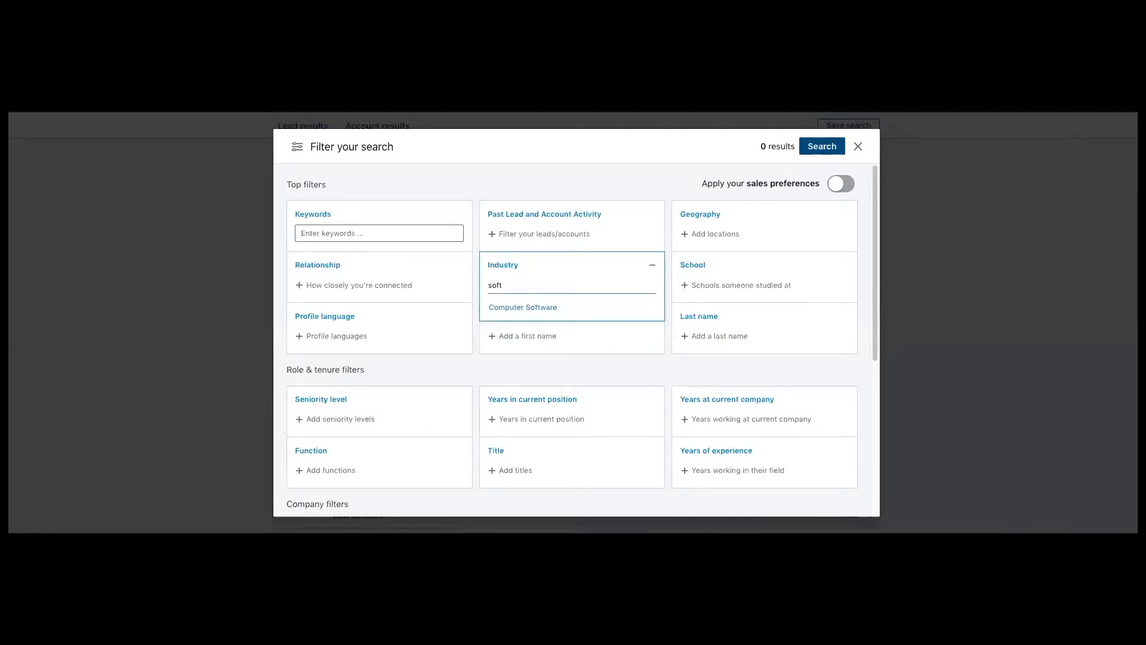
{"action": "left_click", "coordinate": [524, 308]}
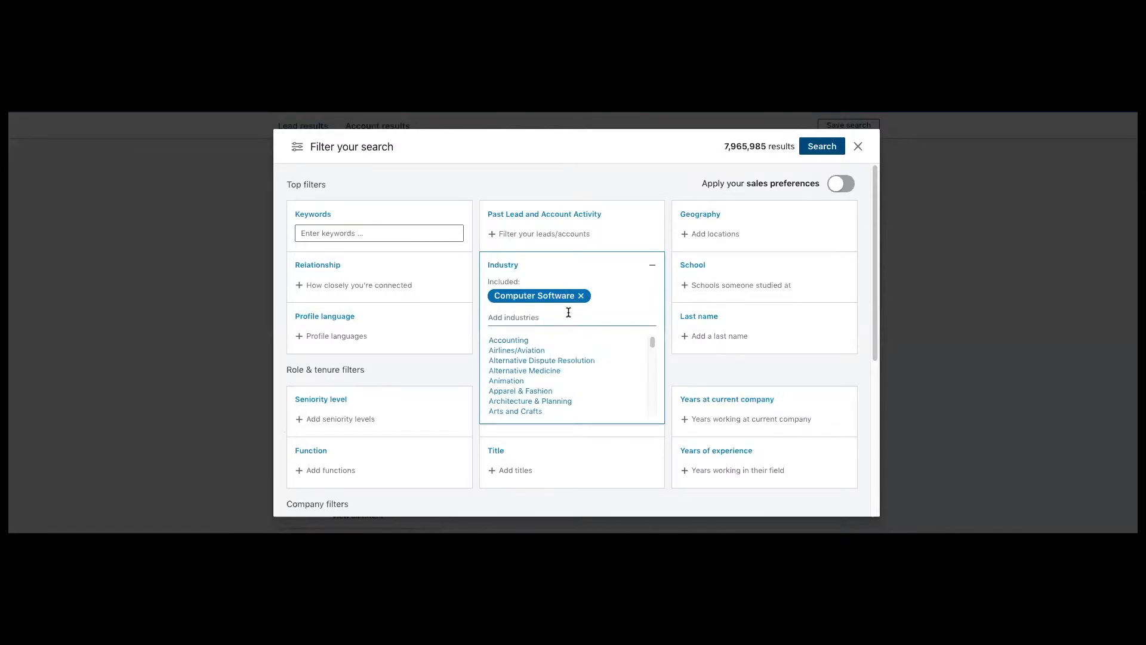
{"action": "left_click", "coordinate": [727, 236]}
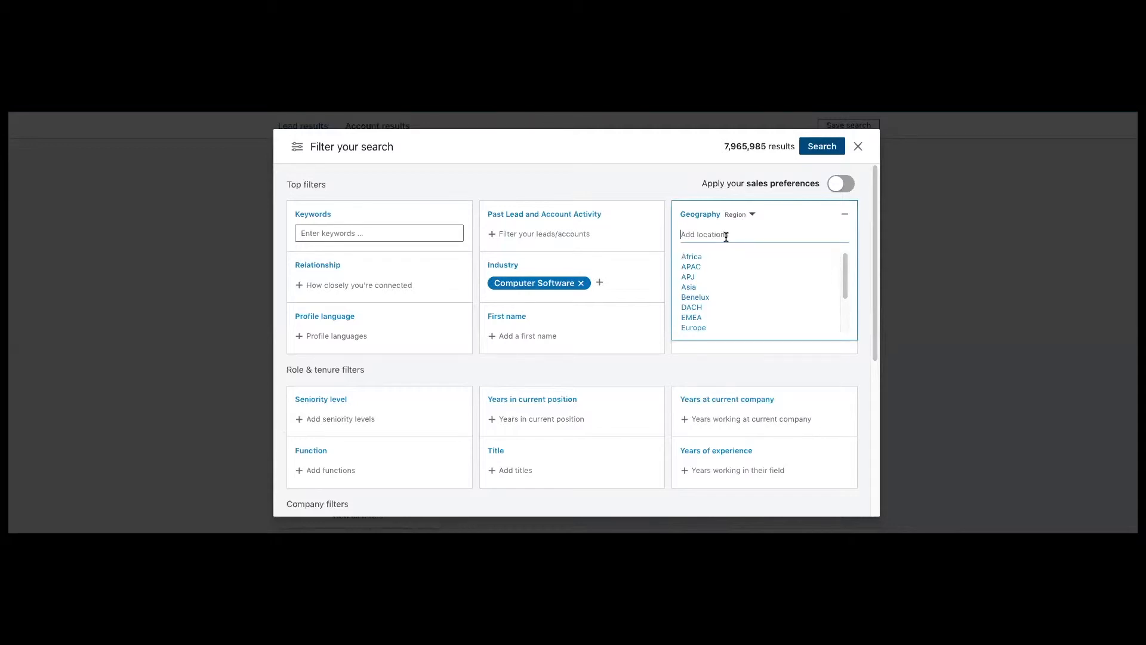
{"action": "type", "text": "denver"}
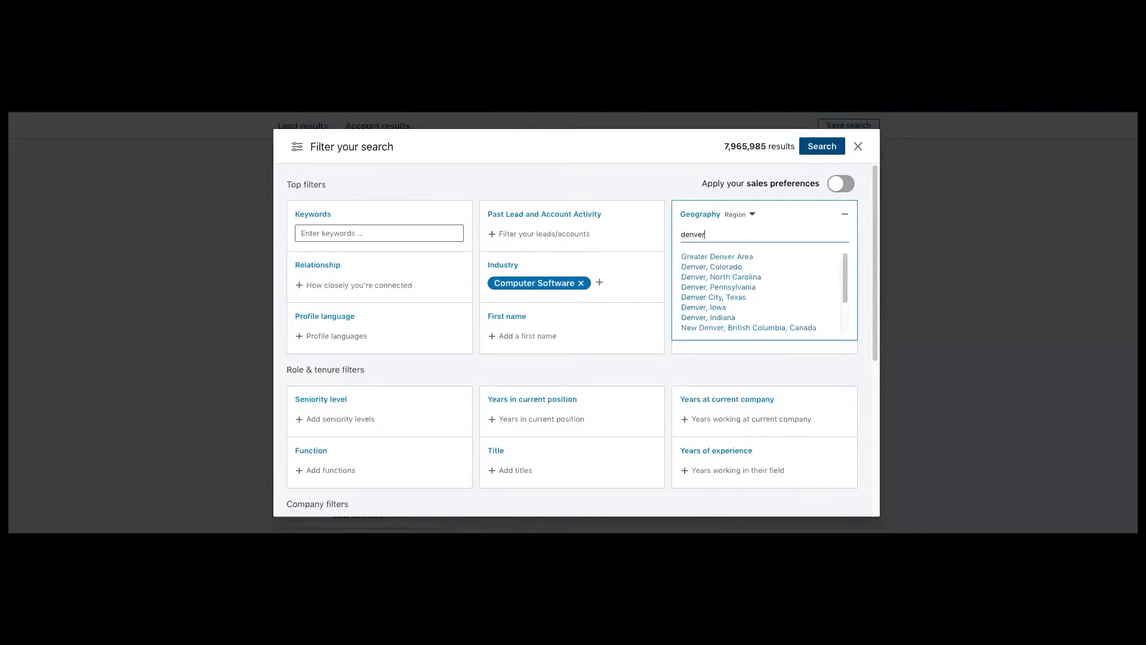
{"action": "left_click", "coordinate": [709, 258]}
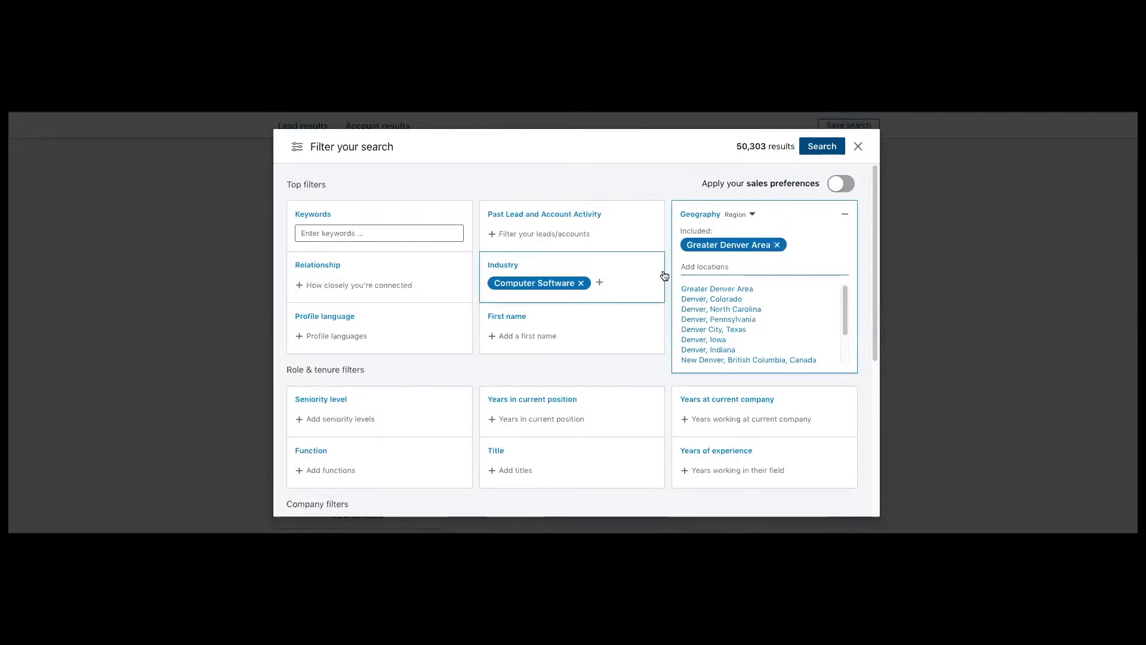
Set the search keywords to "fintech" OR "legaltech", with each term in quotation marks
{"action": "left_click", "coordinate": [382, 233]}
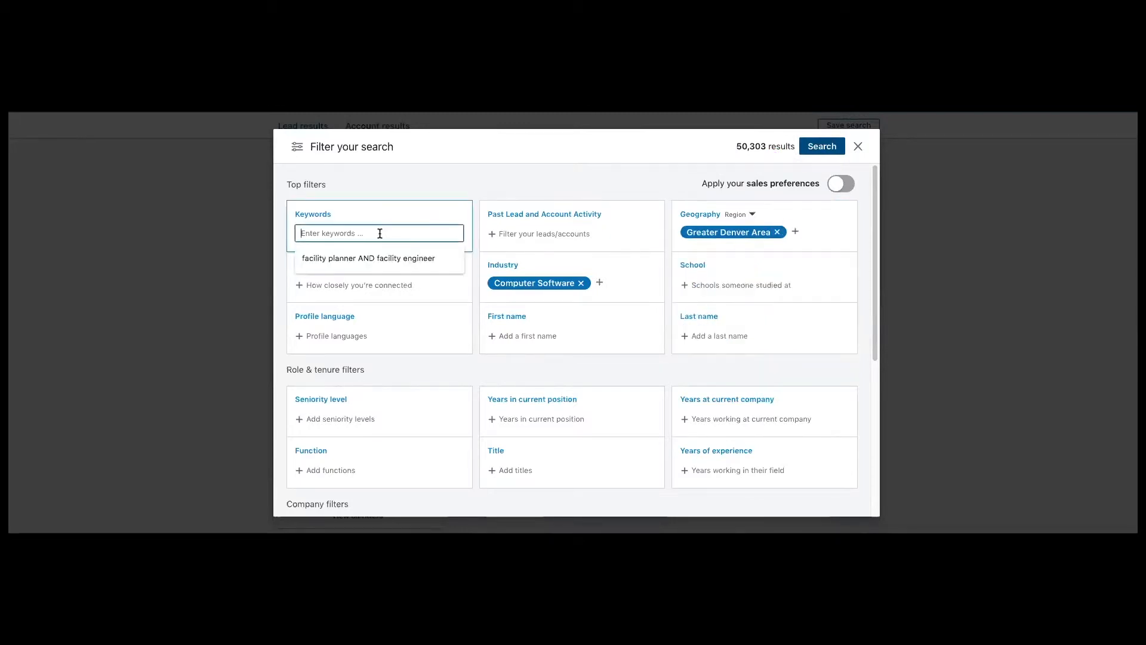
{"action": "type", "text": "fintech"}
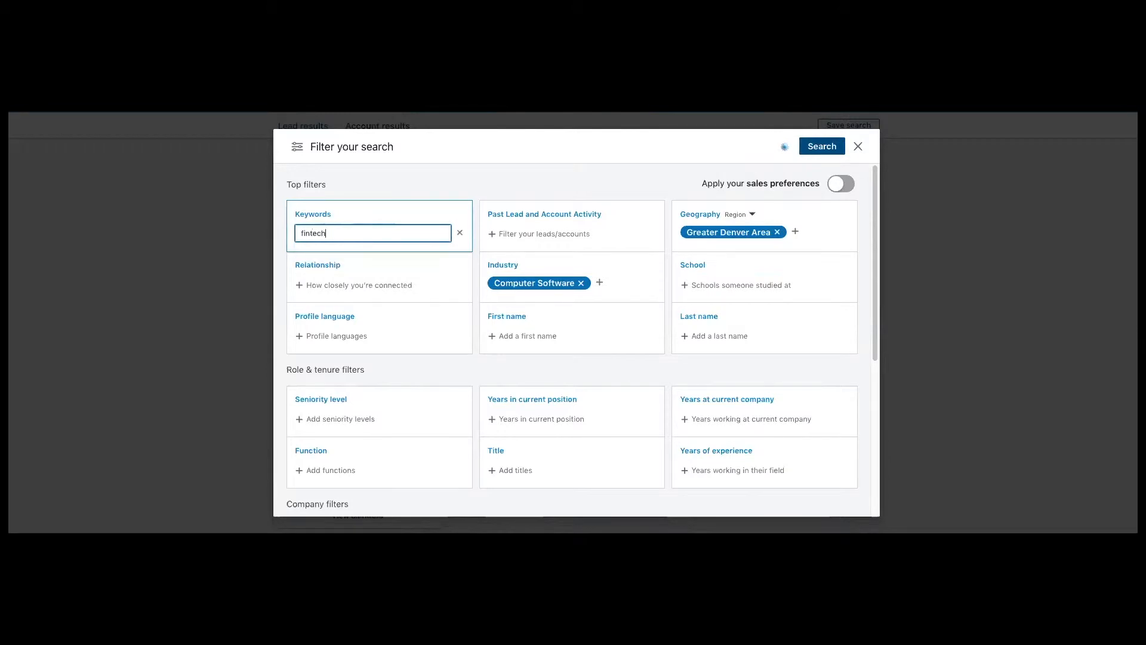
{"action": "type", "text": "\""}
{"action": "key", "text": "Left"}
{"action": "key", "text": "Left"}
{"action": "key", "text": "Left"}
{"action": "key", "text": "Left"}
{"action": "key", "text": "Left"}
{"action": "type", "text": "\""}
{"action": "key", "text": "Right"}
{"action": "type", "text": "OR \"legaltech"}
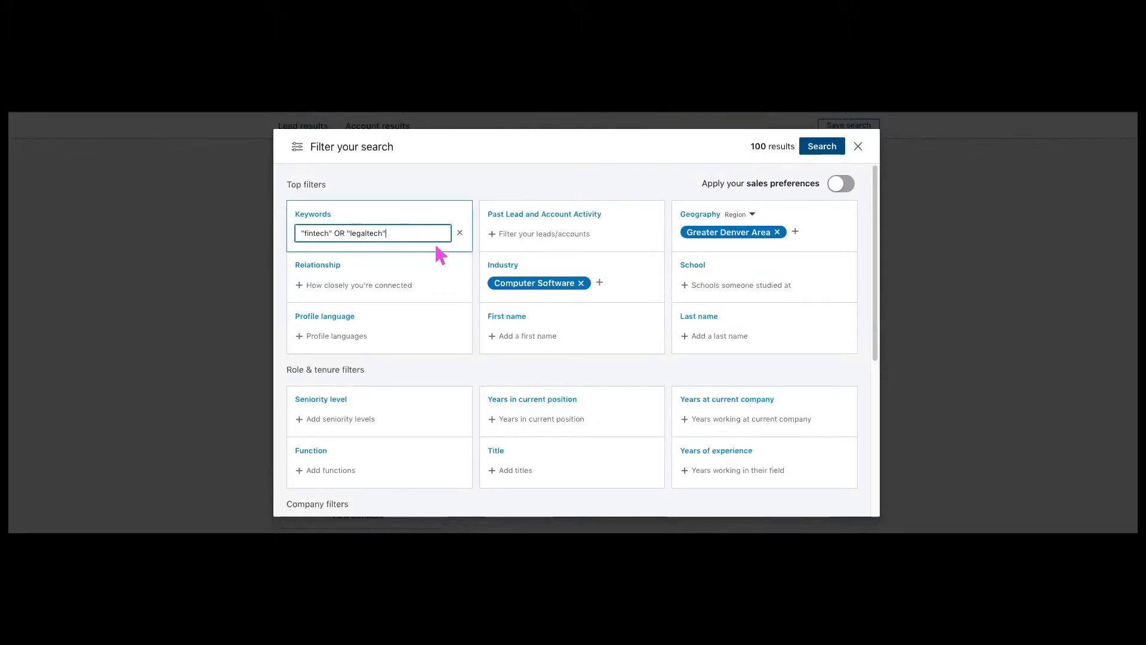
Replace the keywords with tech and include the current titles Co-Founder and founder
{"action": "triple_click", "coordinate": [396, 235]}
{"action": "type", "text": "tech"}
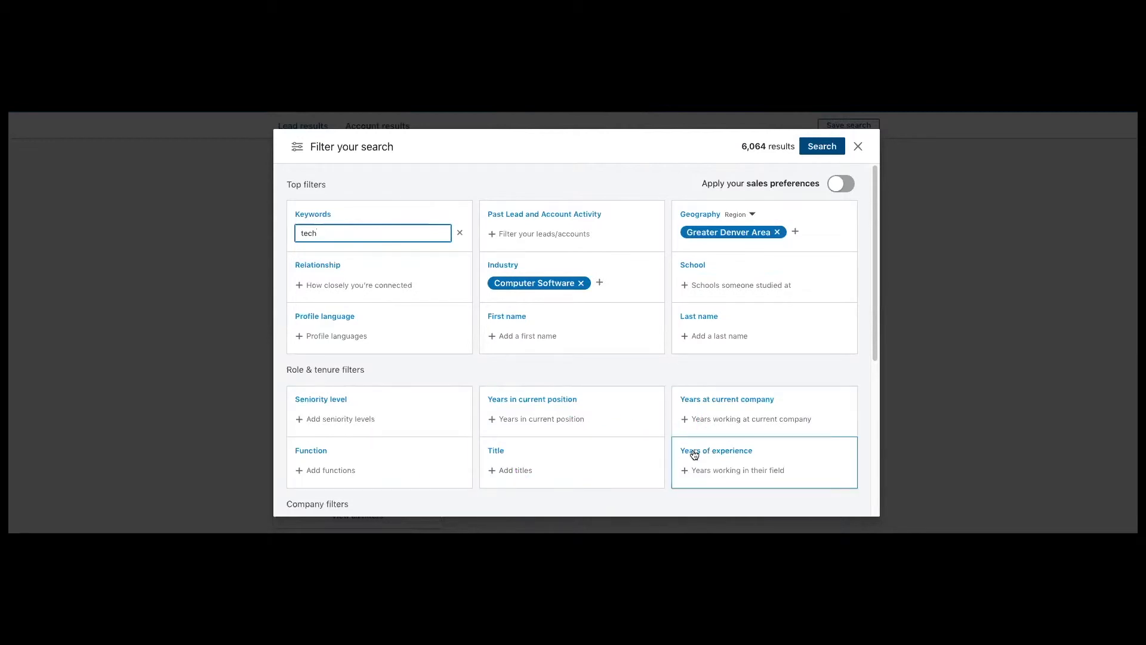
{"action": "left_click", "coordinate": [516, 471]}
{"action": "type", "text": "co"}
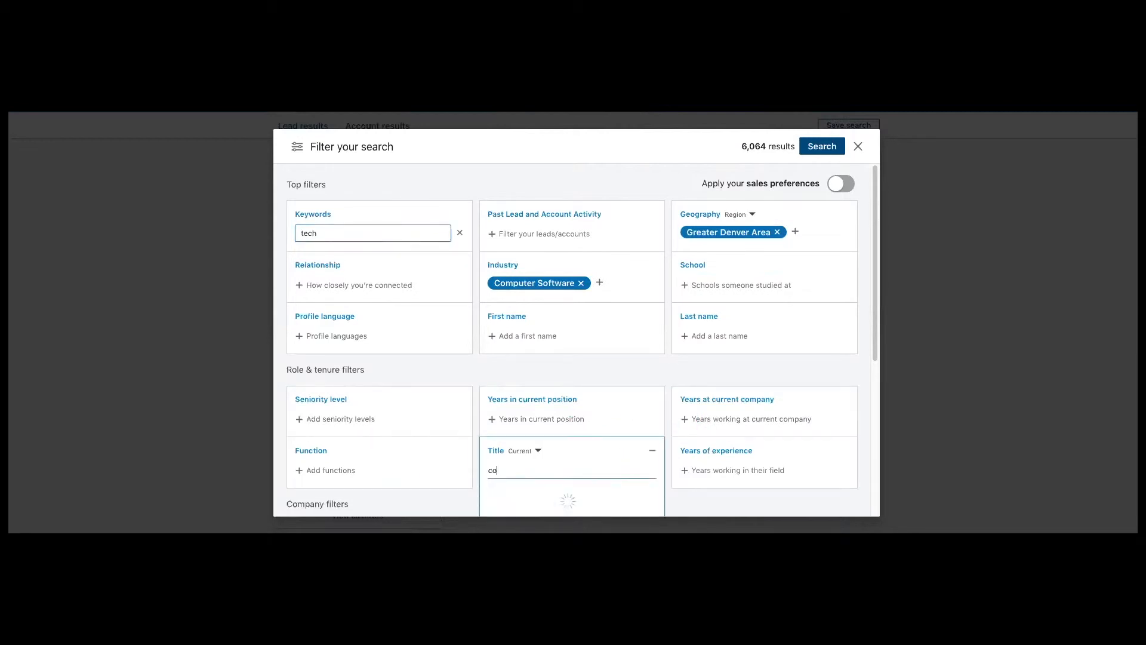
{"action": "type", "text": "-founder"}
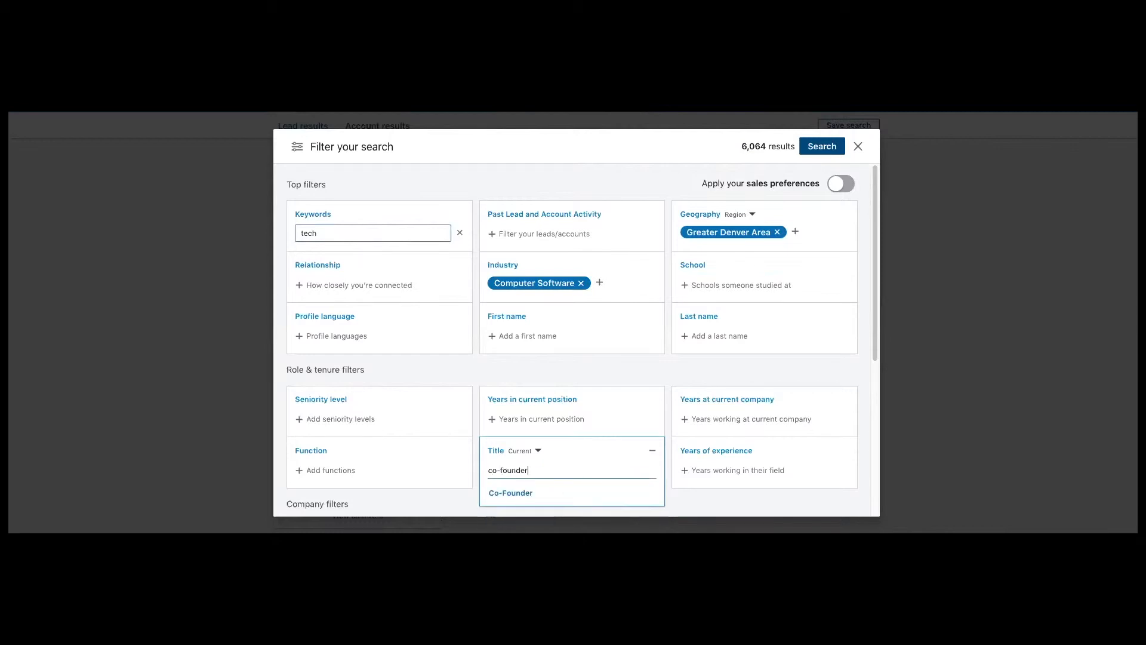
{"action": "left_click", "coordinate": [506, 496]}
{"action": "type", "text": "founder"}
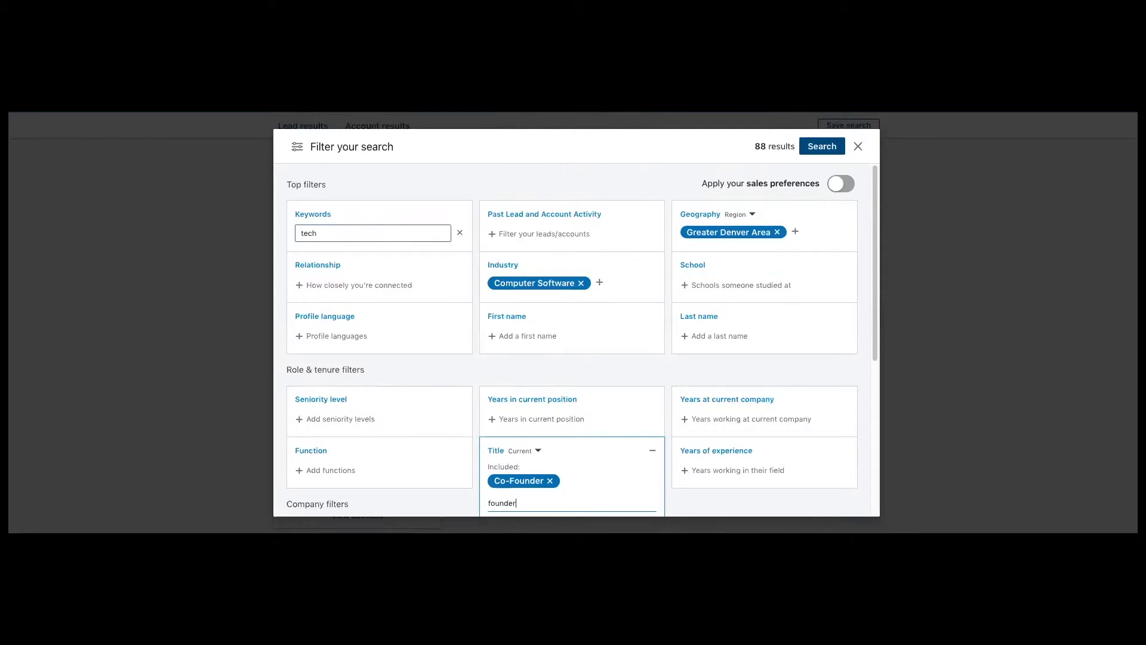
{"action": "key", "text": "Return"}
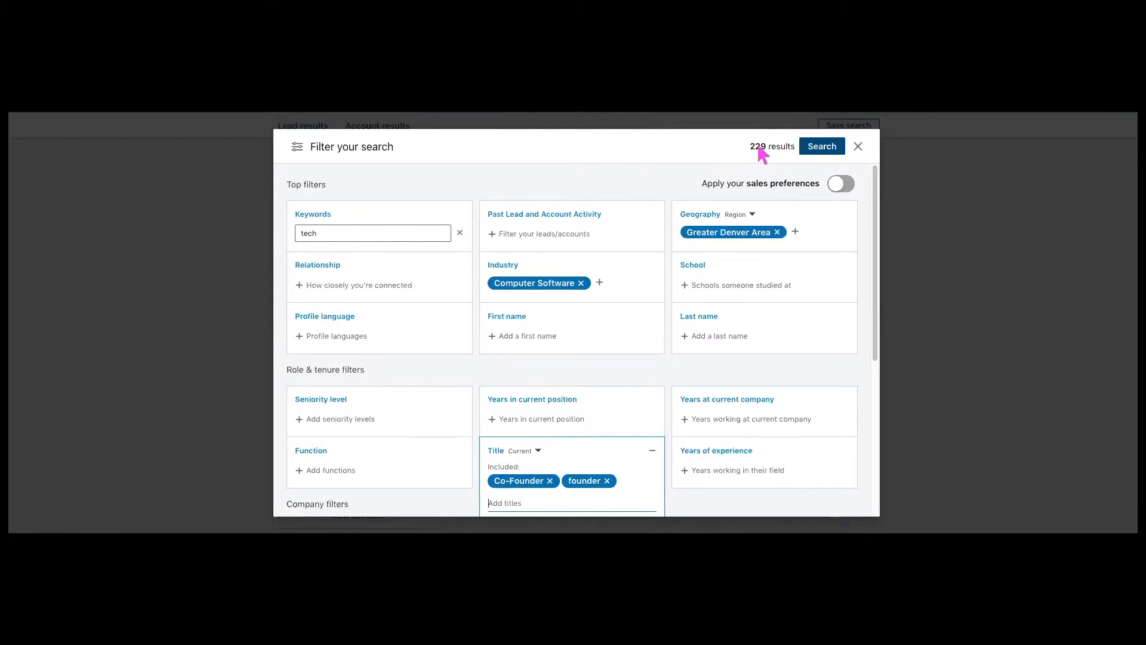
Limit the relationship filter to 1st Degree Connections and clear the keywords
{"action": "left_click", "coordinate": [348, 295]}
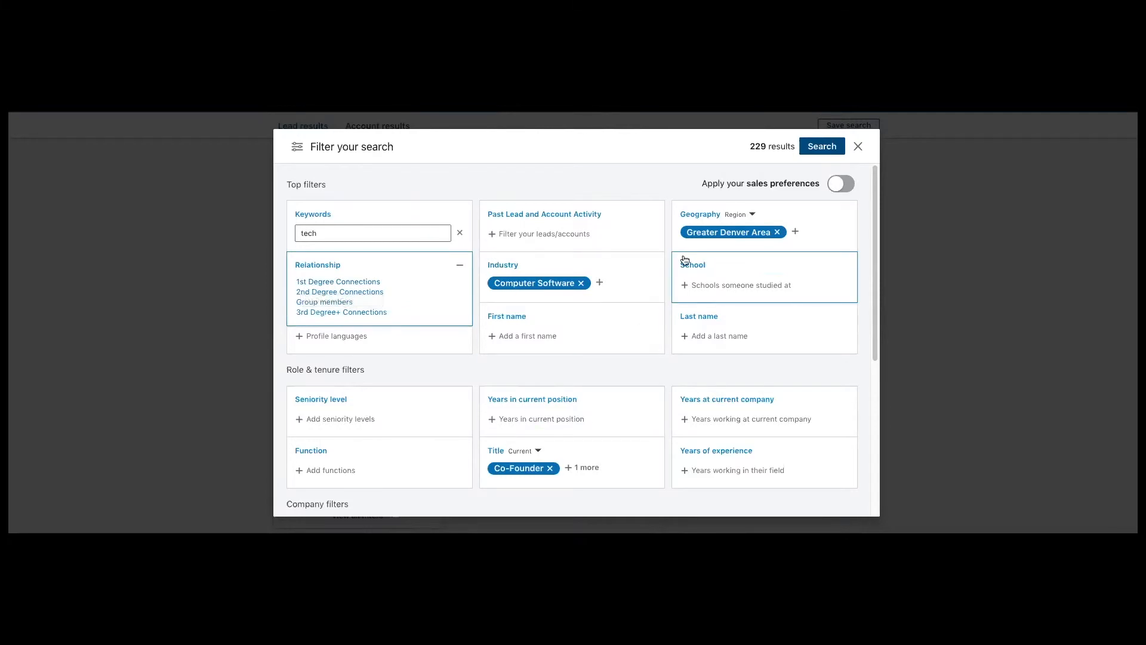
{"action": "left_click", "coordinate": [355, 282]}
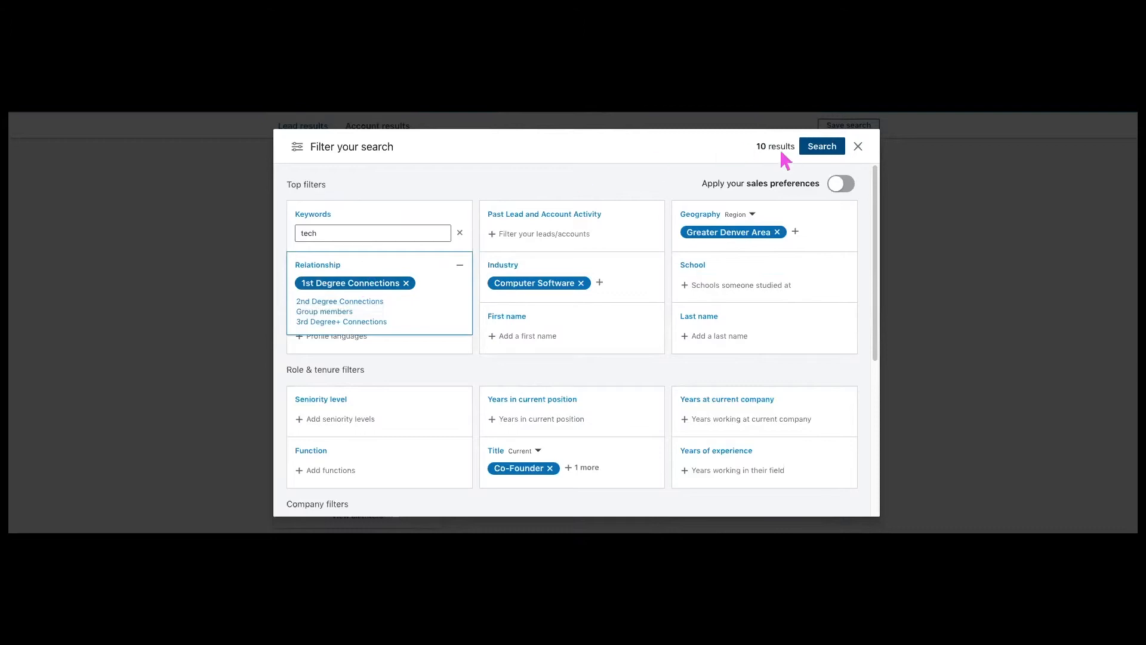
{"action": "double_click", "coordinate": [338, 234]}
{"action": "key", "text": "BackSpace"}
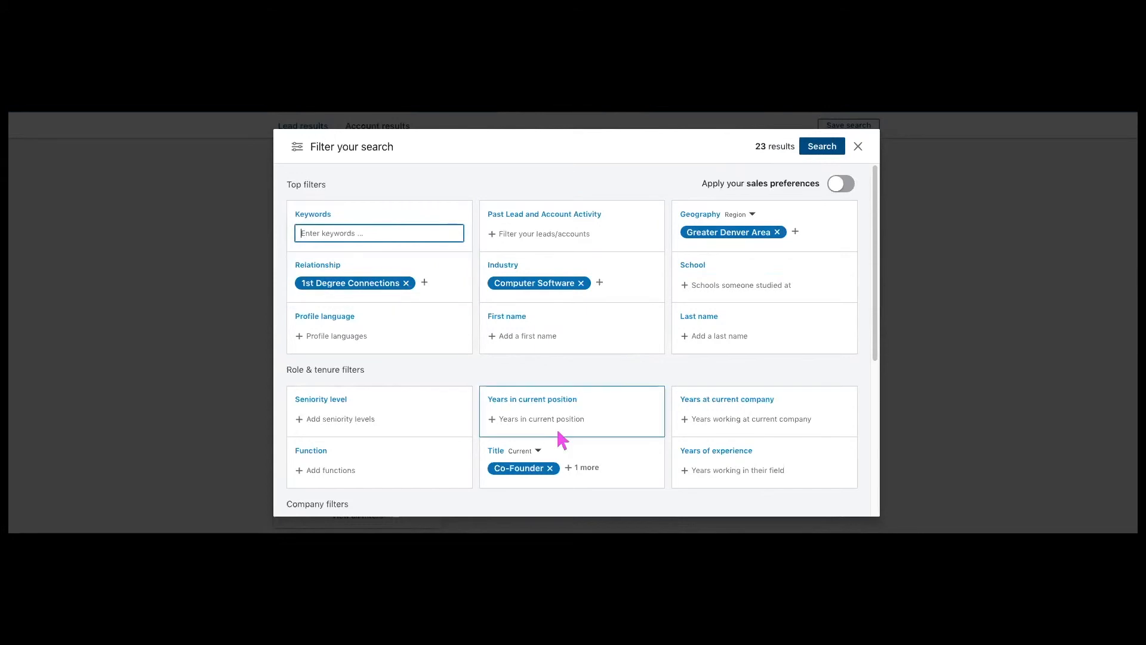
Remove the 1st Degree Connections filter and set the keywords to tech again
{"action": "left_click", "coordinate": [406, 283]}
{"action": "left_click", "coordinate": [356, 233]}
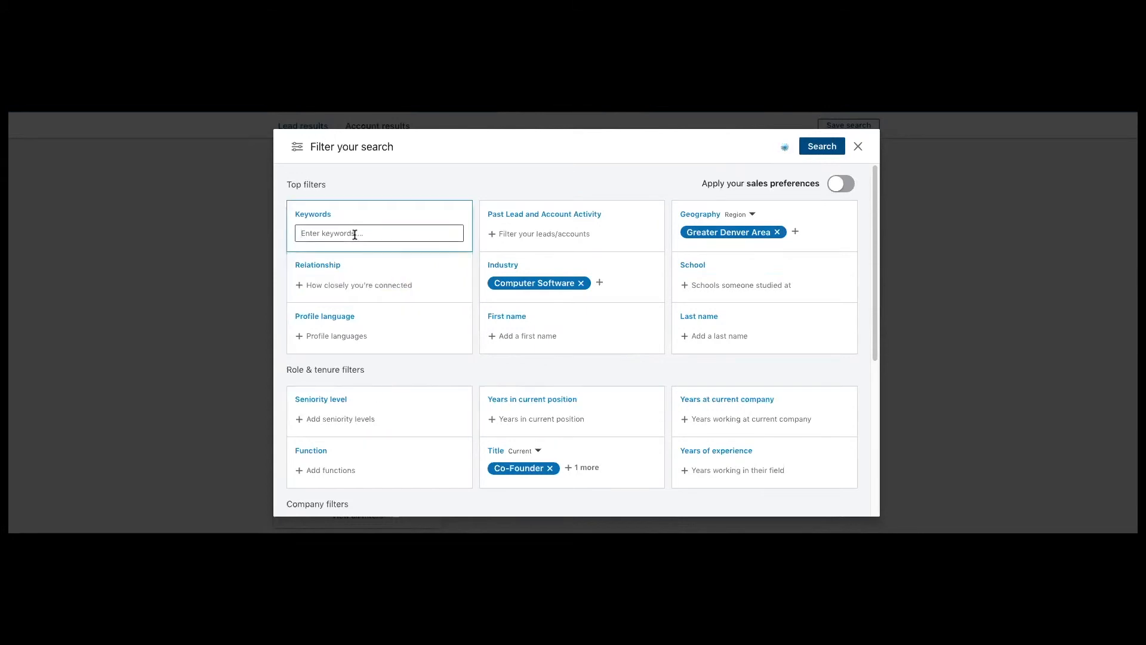
{"action": "type", "text": "tech"}
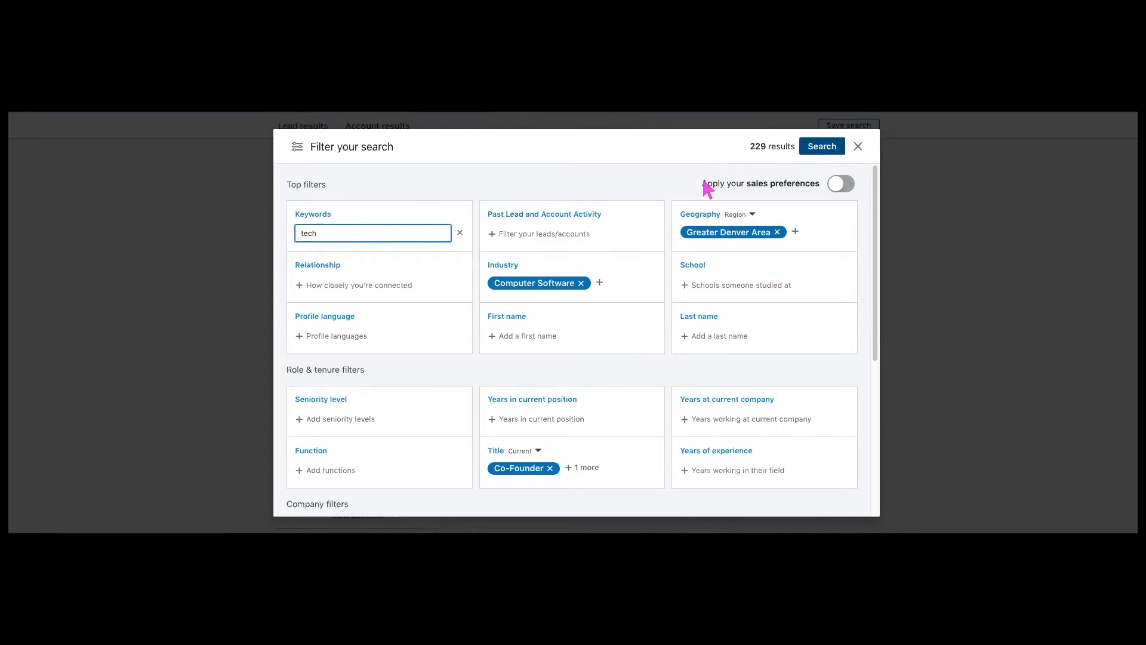
Run the filtered search and select the first four leads in the results
{"action": "left_click", "coordinate": [824, 149]}
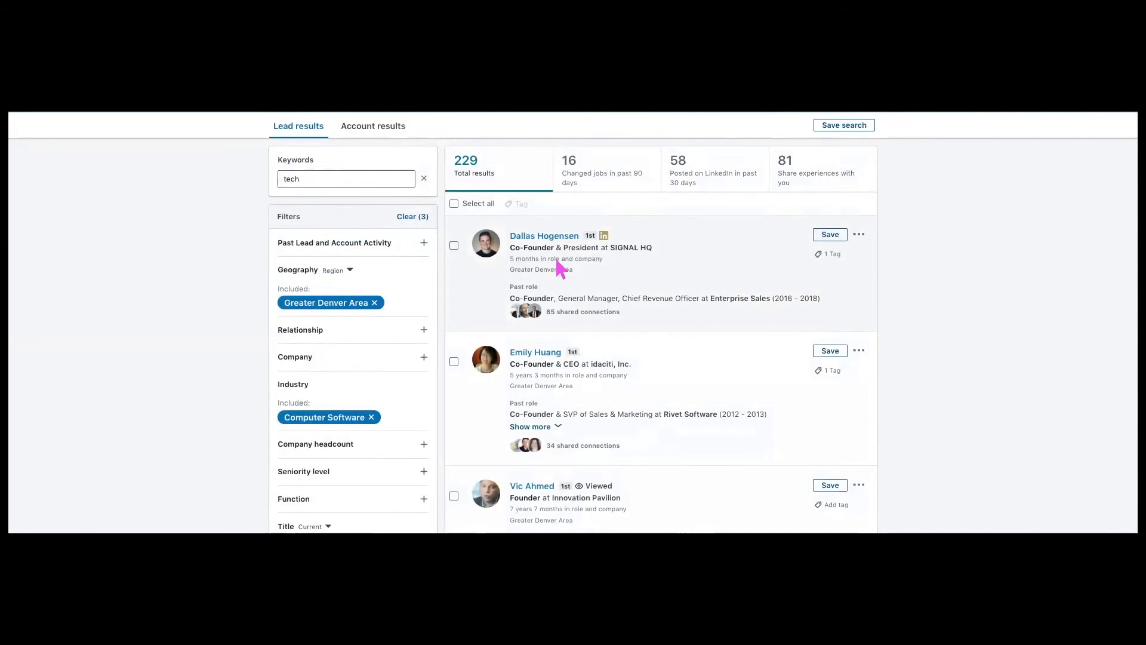
{"action": "left_click", "coordinate": [454, 245]}
{"action": "left_click", "coordinate": [454, 361]}
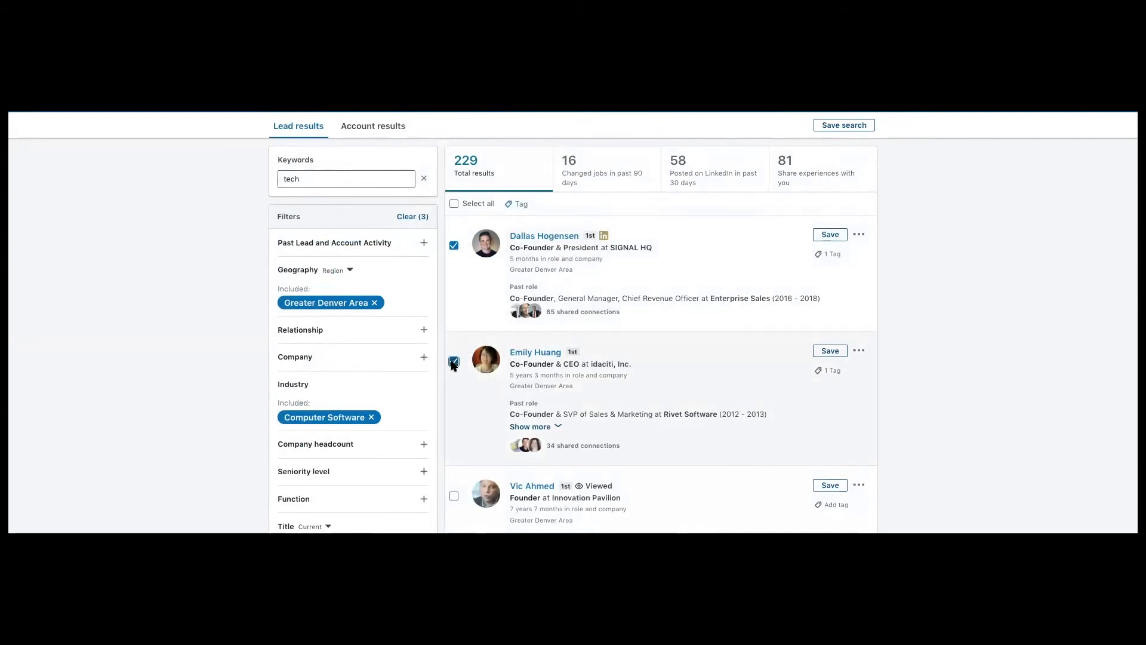
{"action": "scroll", "coordinate": [565, 407], "scroll_direction": "down", "scroll_amount": 4}
{"action": "left_click", "coordinate": [454, 385]}
{"action": "left_click", "coordinate": [454, 250]}
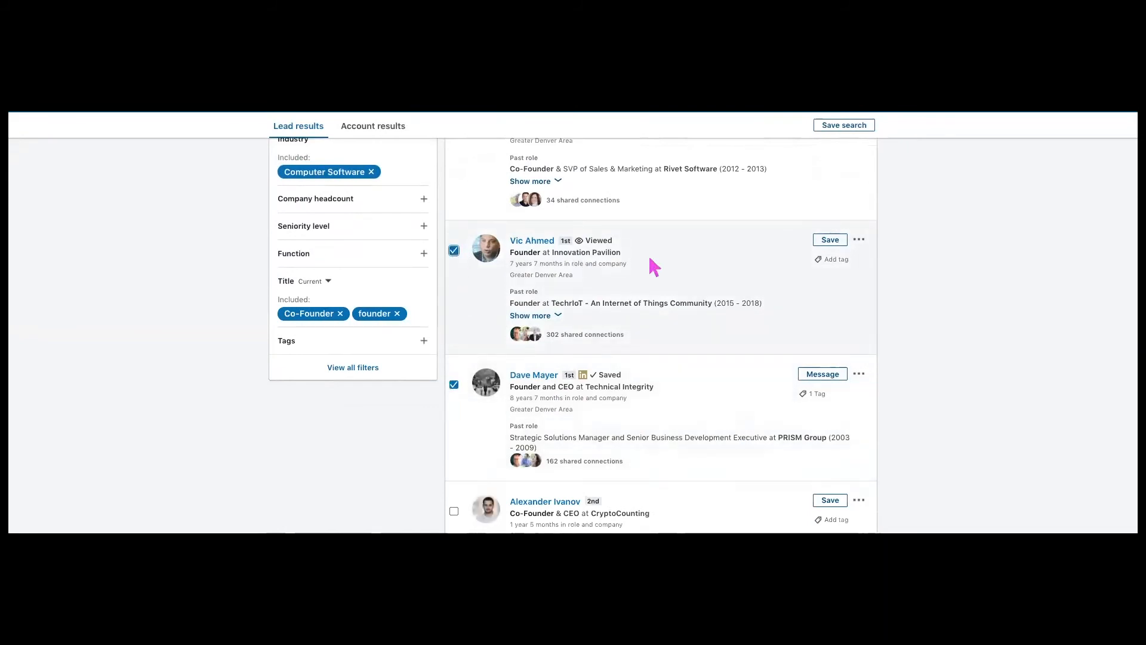
{"action": "scroll", "coordinate": [654, 267], "scroll_direction": "up", "scroll_amount": 4}
Switch to the campaign dashboard and create a campaign named Test from the pasted Sales Navigator filter URL
{"action": "mouse_move", "coordinate": [653, 266]}
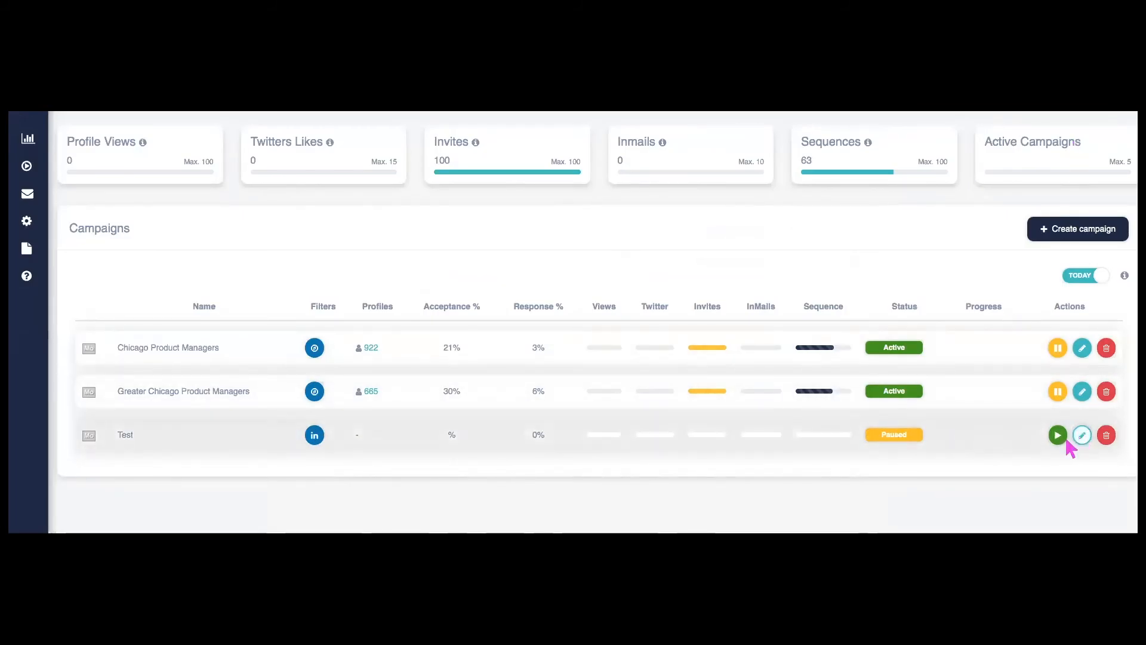
{"action": "left_click", "coordinate": [1070, 237]}
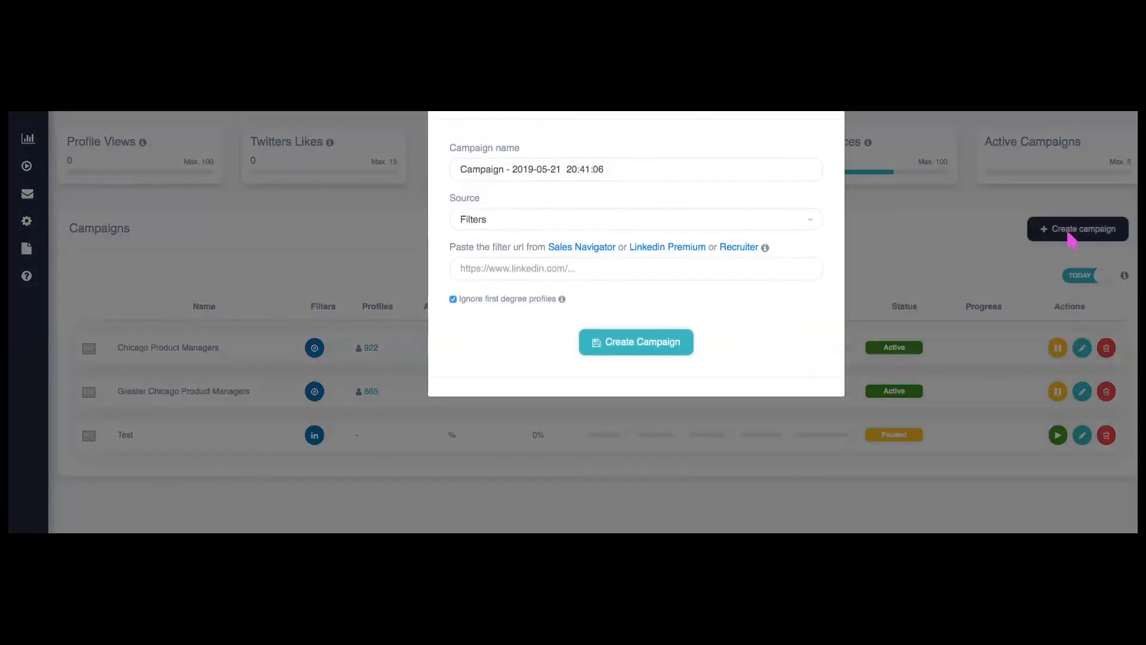
{"action": "type", "text": "Test"}
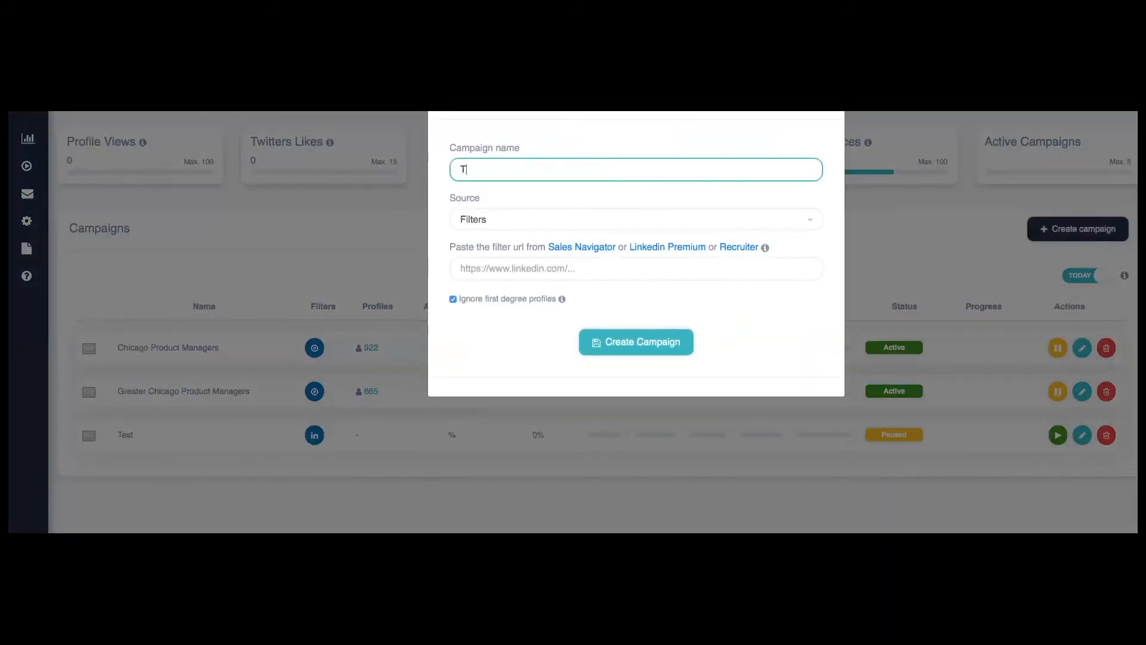
{"action": "left_click", "coordinate": [565, 263]}
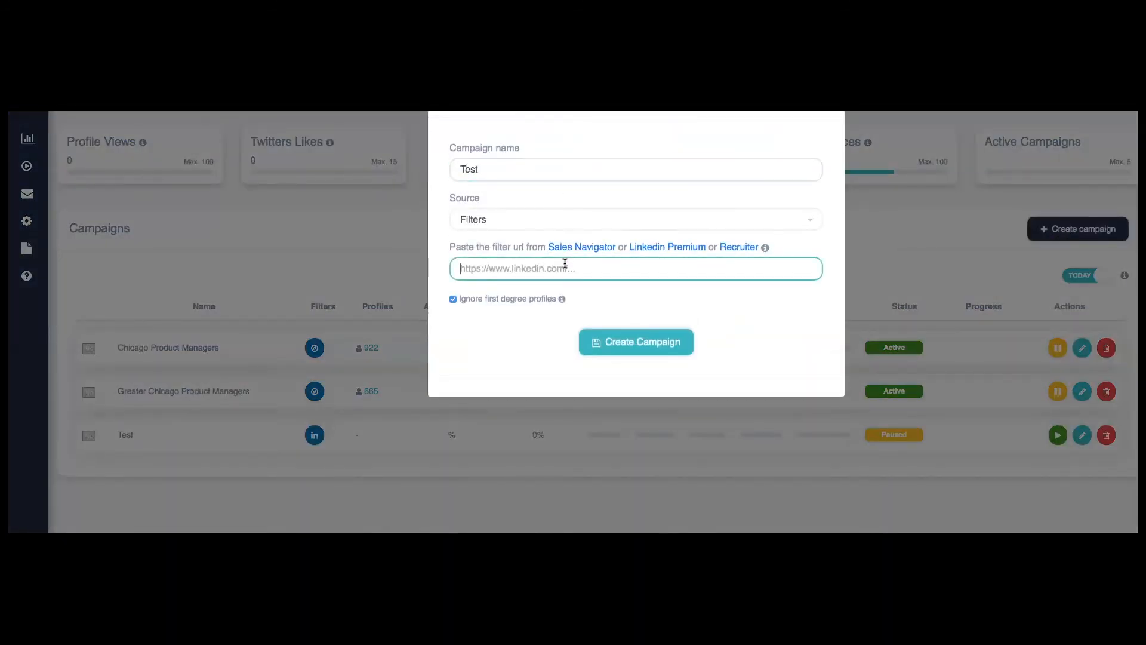
{"action": "key", "text": "ctrl+v"}
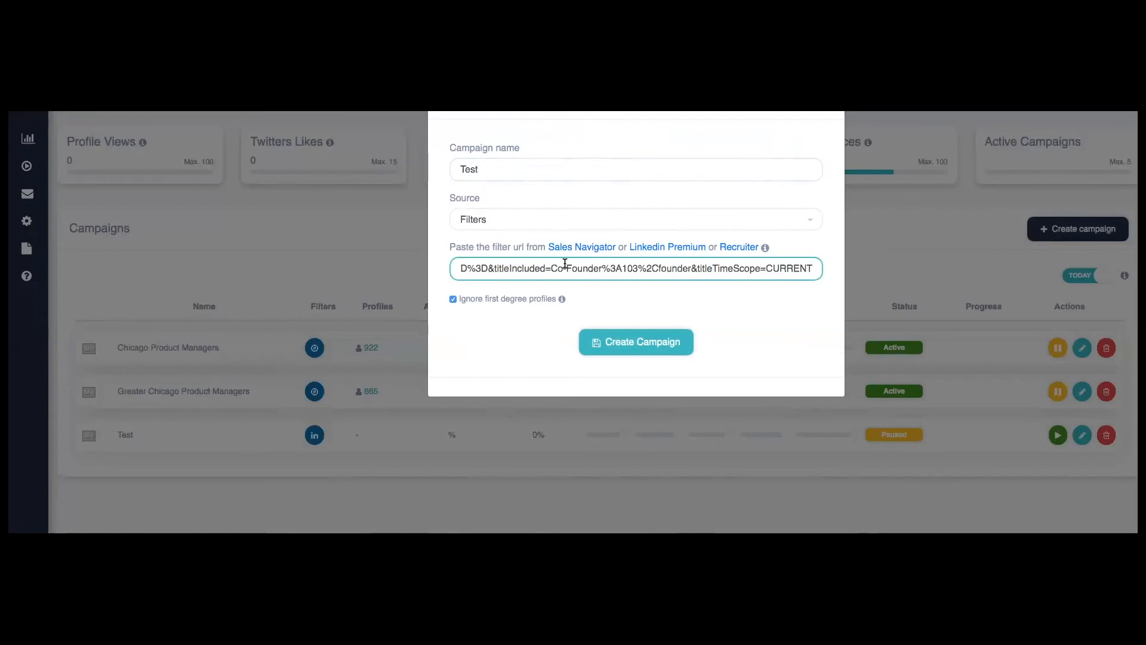
{"action": "left_click", "coordinate": [612, 344]}
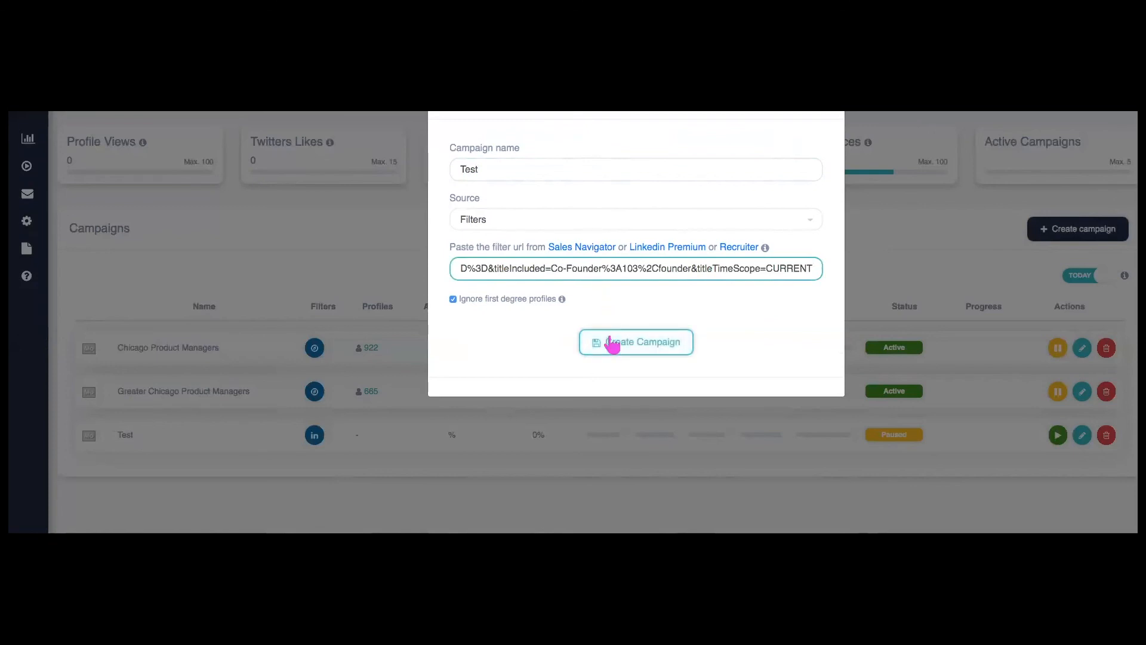